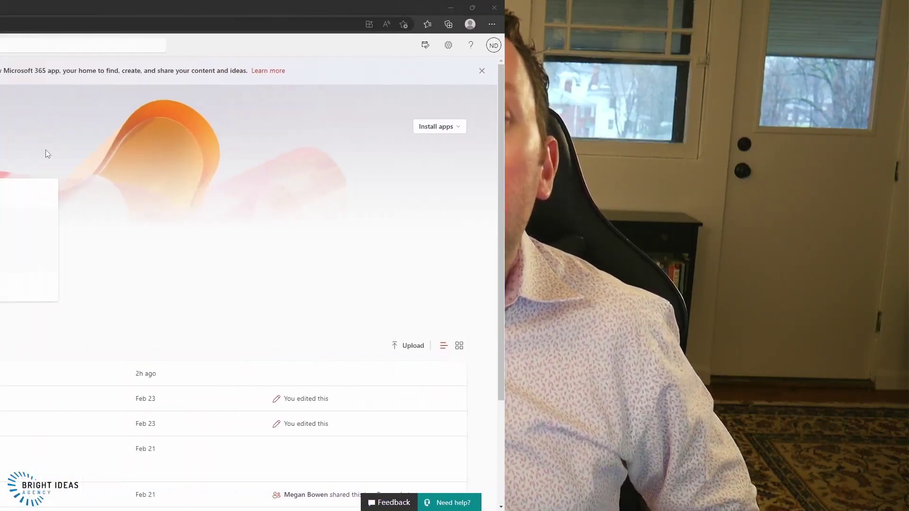
- In Bookings, start a new booking page from scratch named 'Interview Demo' with business type Other
click(15, 48)
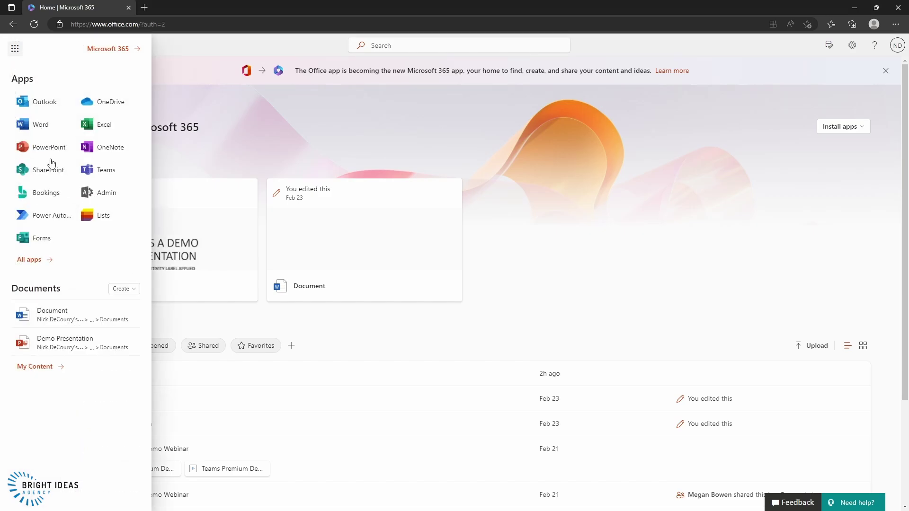
click(38, 193)
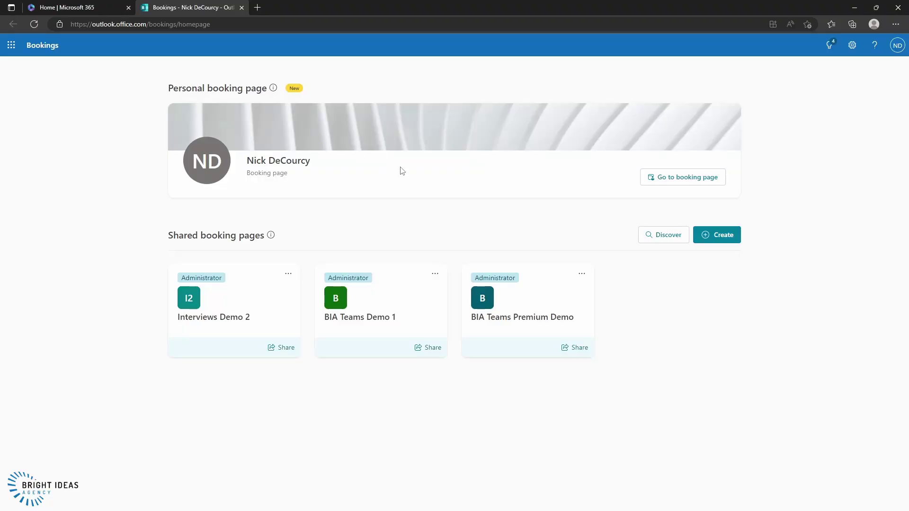
click(718, 235)
click(431, 171)
text(Interview Demo)
click(474, 285)
click(425, 389)
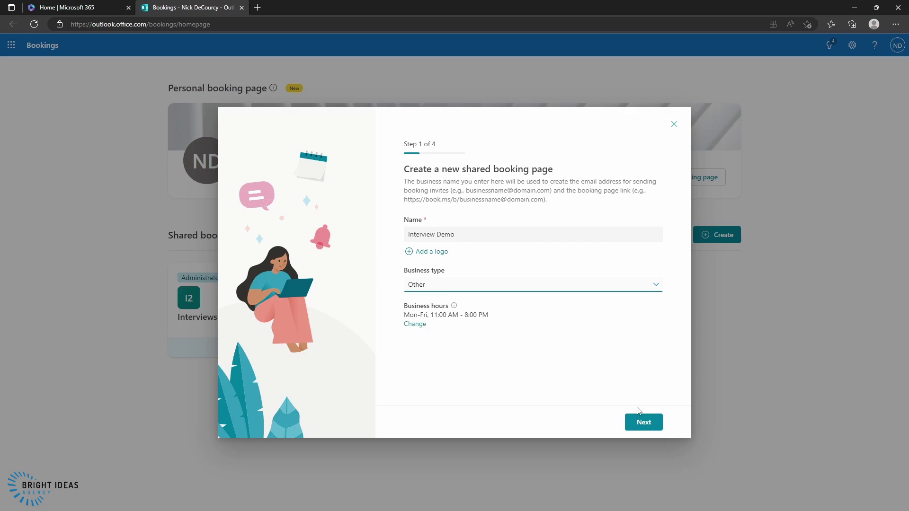
- Invite two colleagues as staff on the new booking page
click(642, 420)
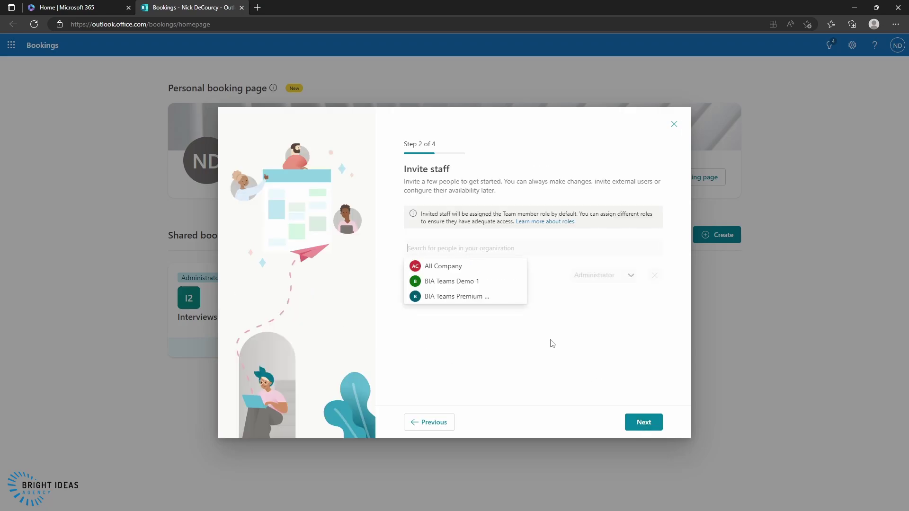
text(adele)
click(439, 266)
click(439, 268)
- Keep the default service, let anyone book, and create the page
click(642, 423)
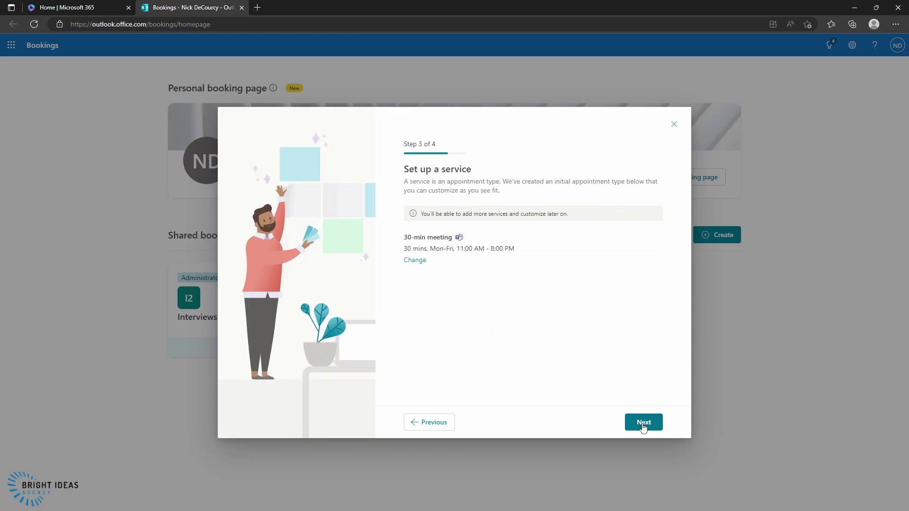
click(643, 423)
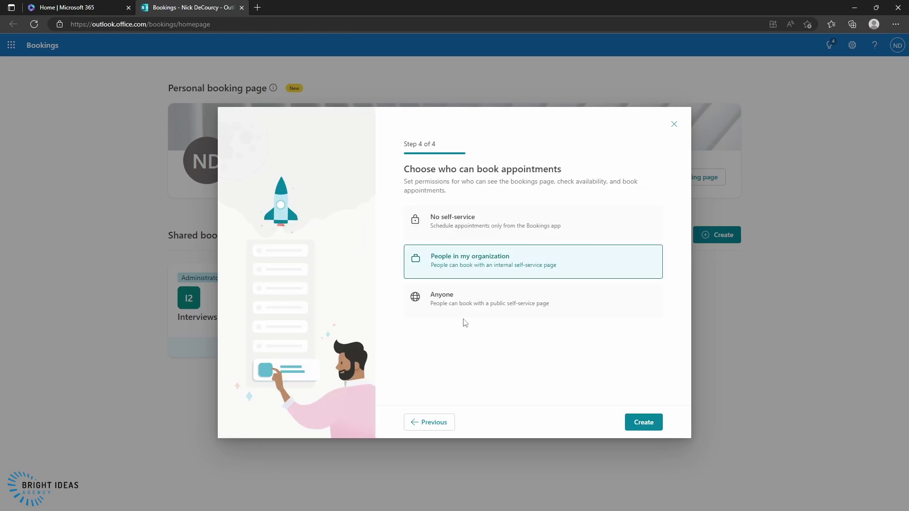
click(461, 317)
click(640, 423)
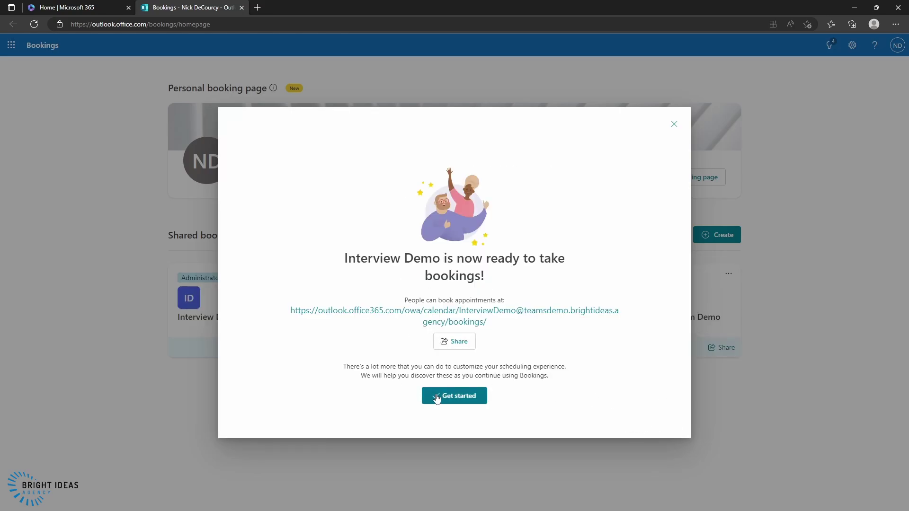
- Turn on 'Disable direct search engine indexing' for Interview Demo, then view its staff list
click(435, 397)
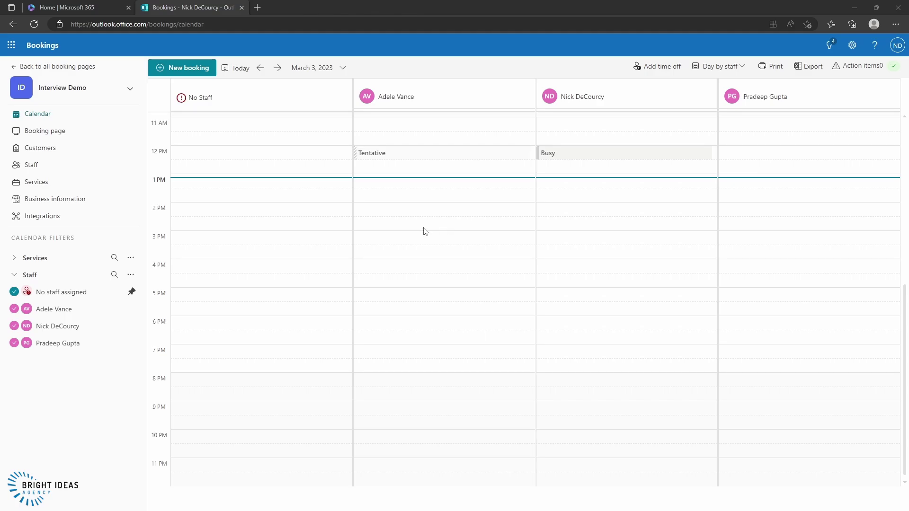
click(40, 135)
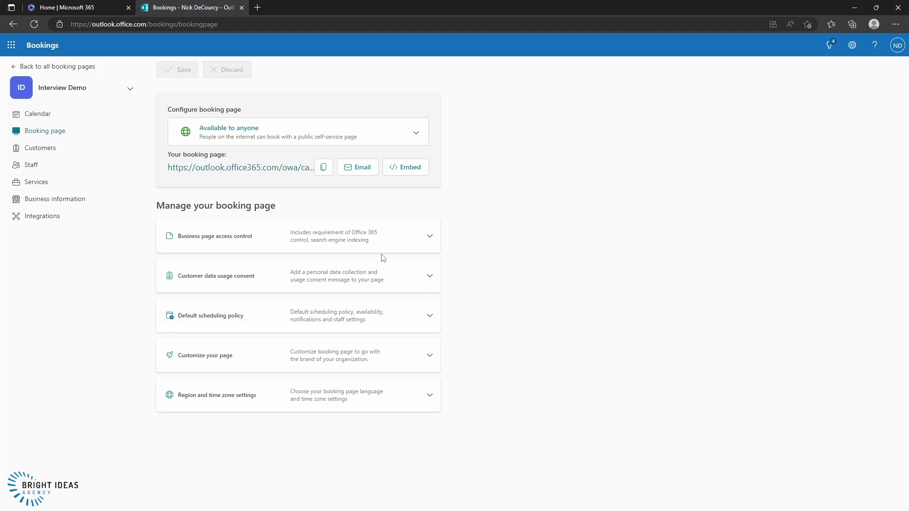
click(430, 237)
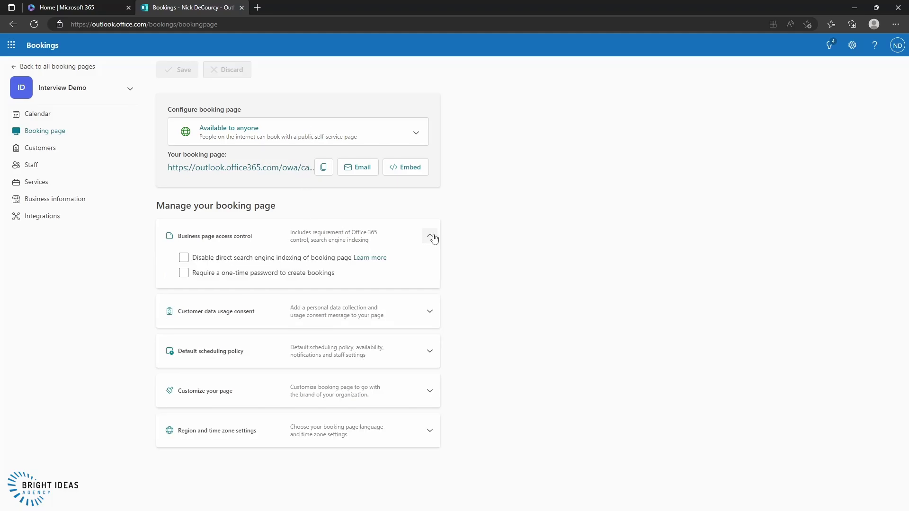
click(183, 258)
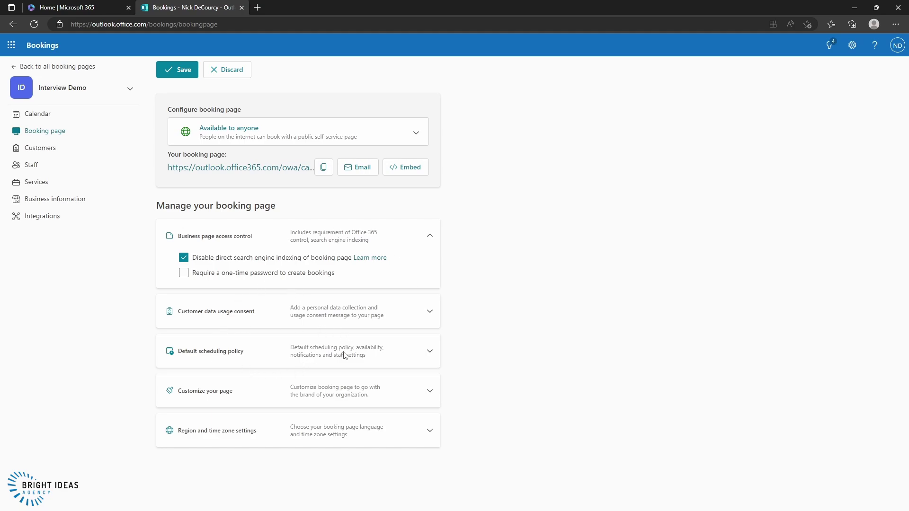
click(30, 165)
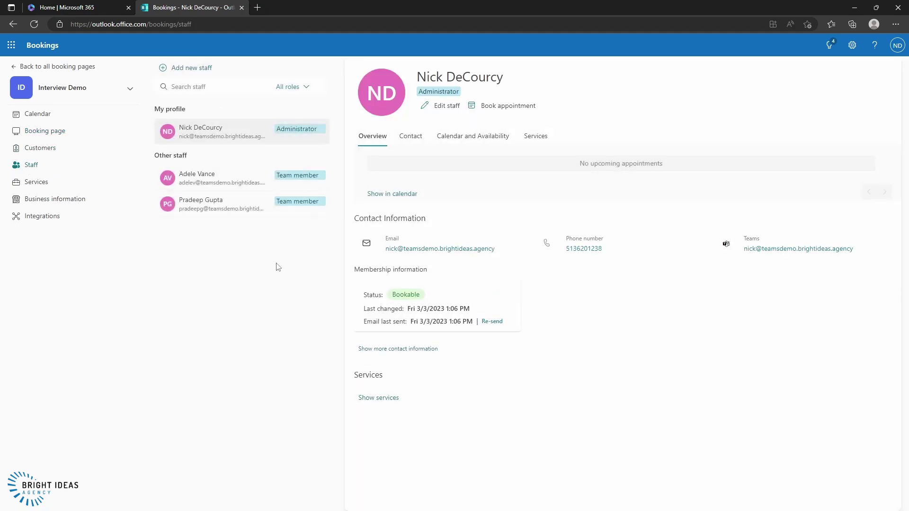
- Change the first invited staff member's role from Team member to Guest
mouse_move(244, 216)
mouse_move(229, 177)
mouse_move(303, 180)
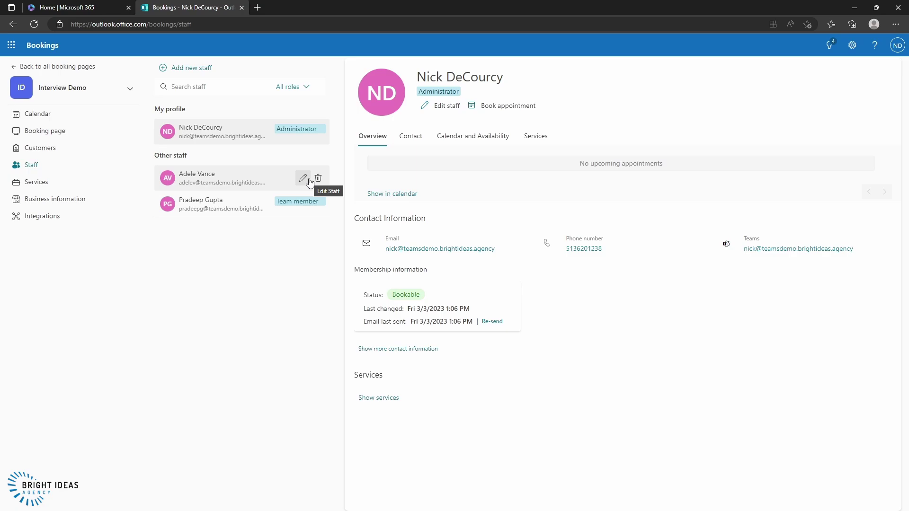
click(307, 180)
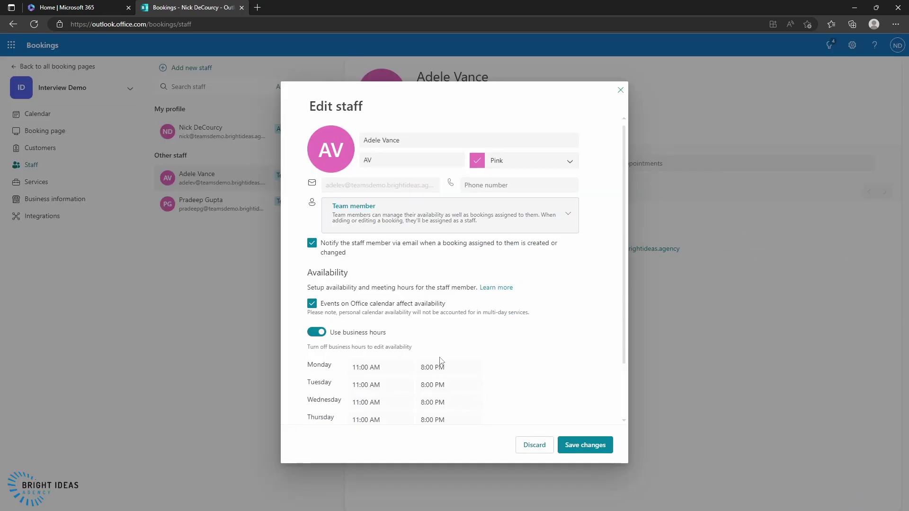
click(472, 223)
scroll(478, 275, down, 2)
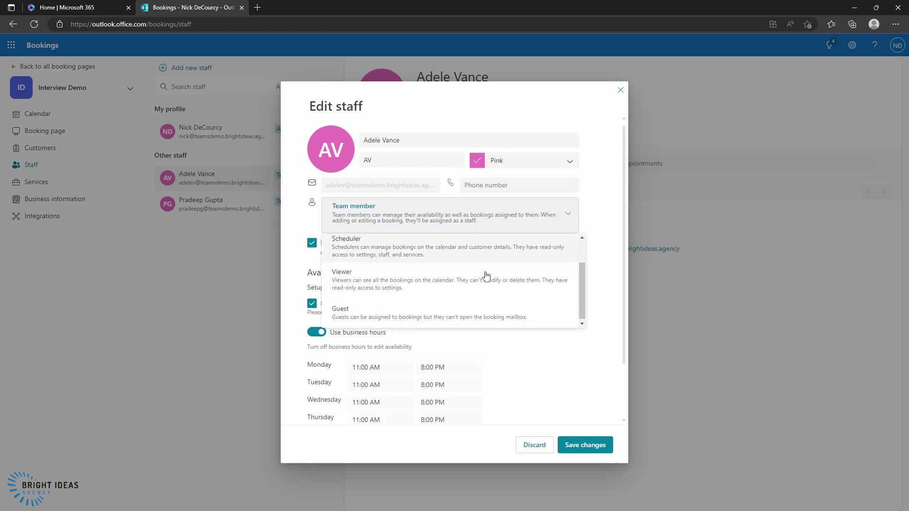
click(403, 320)
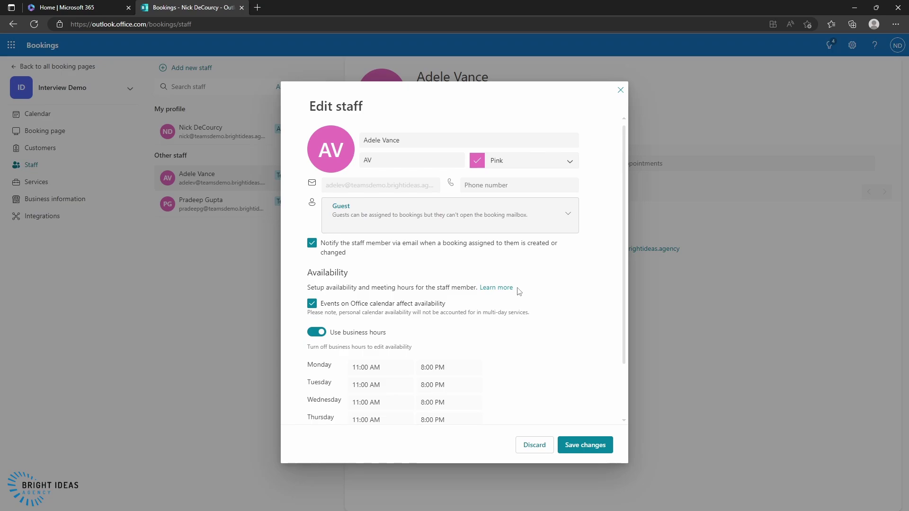
scroll(552, 284, down, 1)
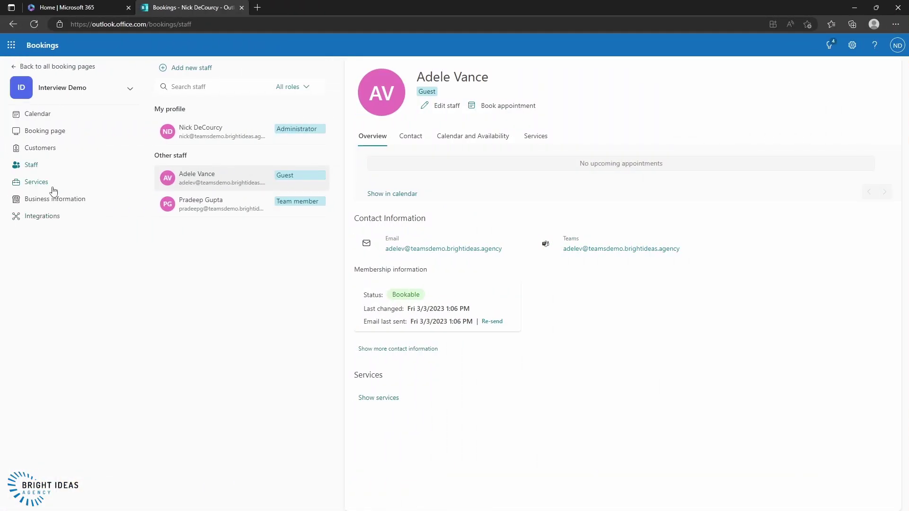
- Add a service named 'Round 1 Interview for Sales Executive' with an anonymous online meeting link
click(49, 186)
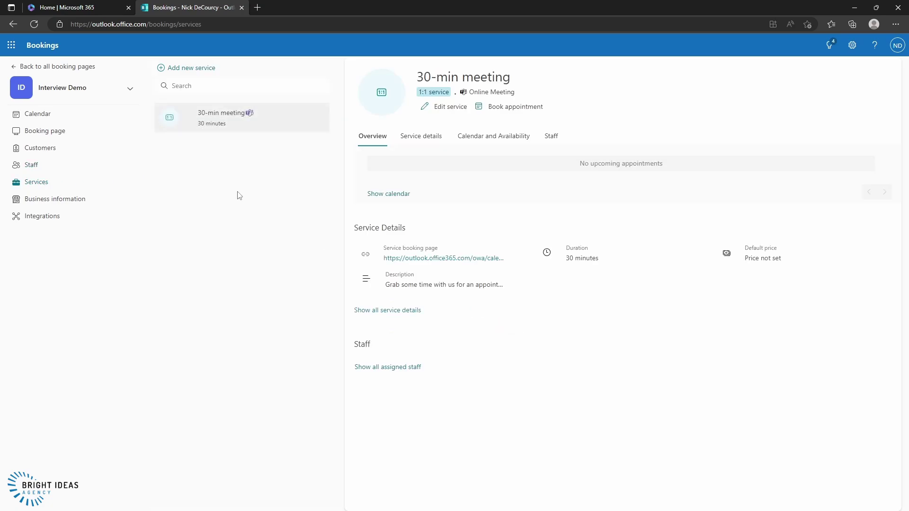
click(183, 72)
click(396, 124)
text(Round 1)
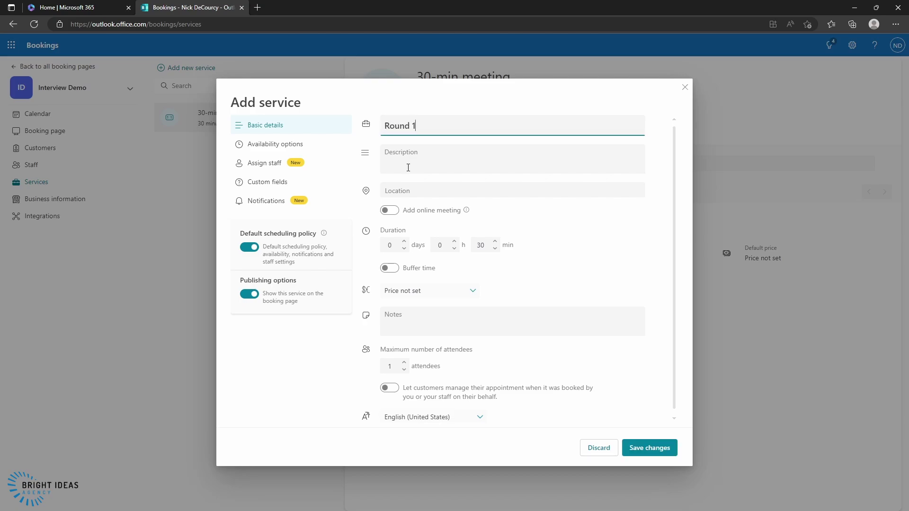
text( Interview for Sales Executive)
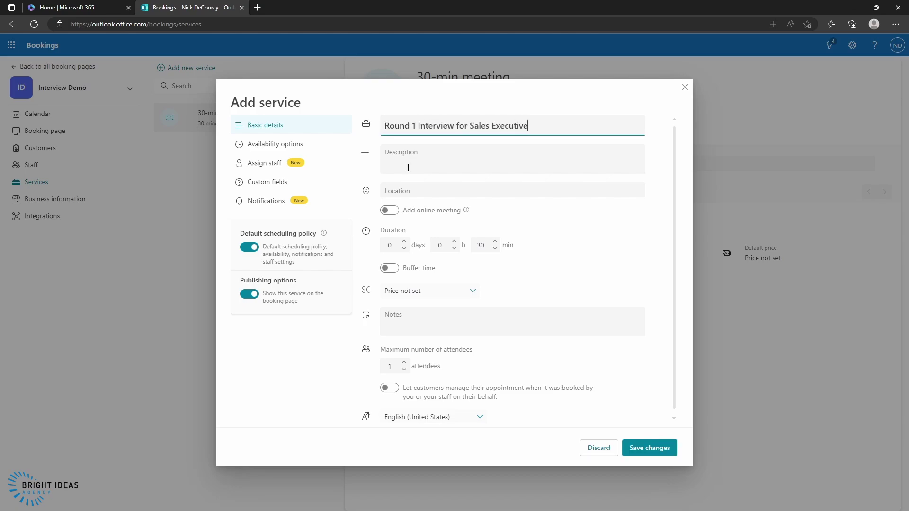
click(389, 210)
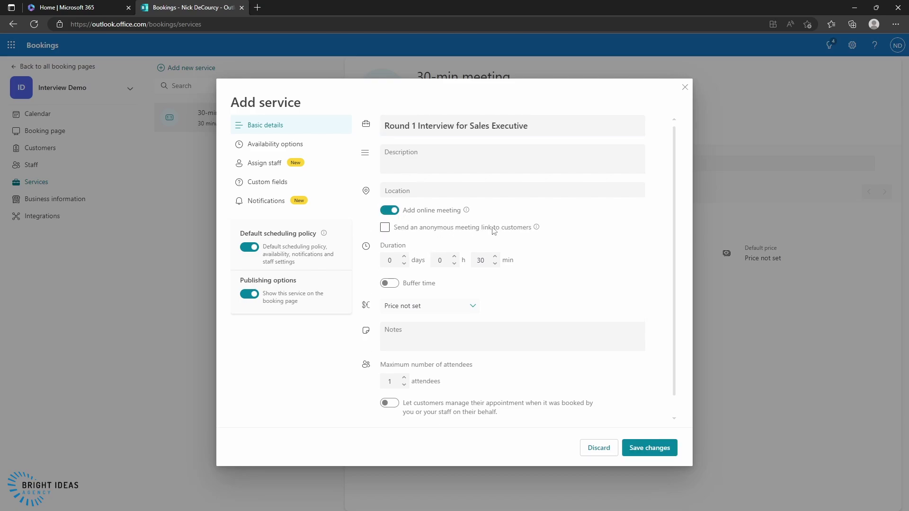
click(383, 228)
- Set the service duration to 1 h 30 min with a 10-minute buffer before
click(452, 261)
double_click(450, 256)
text(1)
click(389, 283)
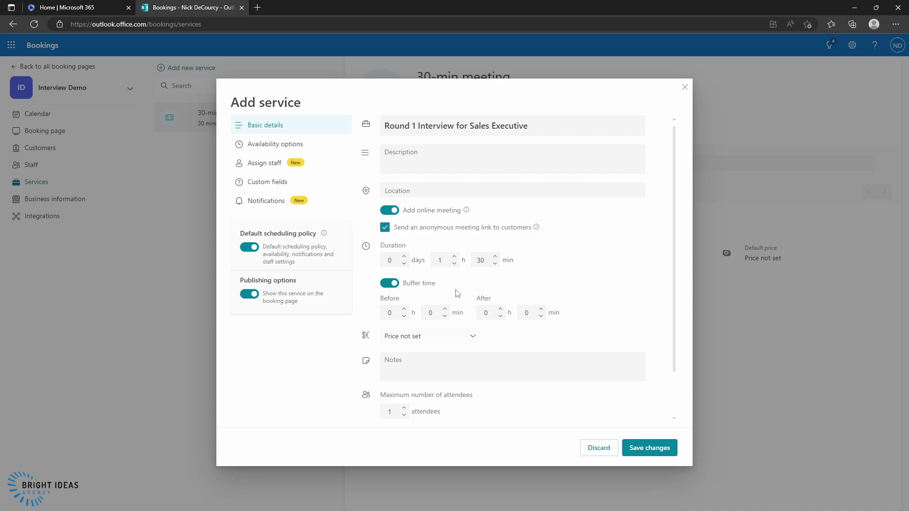
click(445, 310)
click(444, 311)
click(444, 311)
click(445, 311)
click(445, 310)
click(445, 311)
- Change the service's maximum lead time from 365 days to 30 days
click(264, 150)
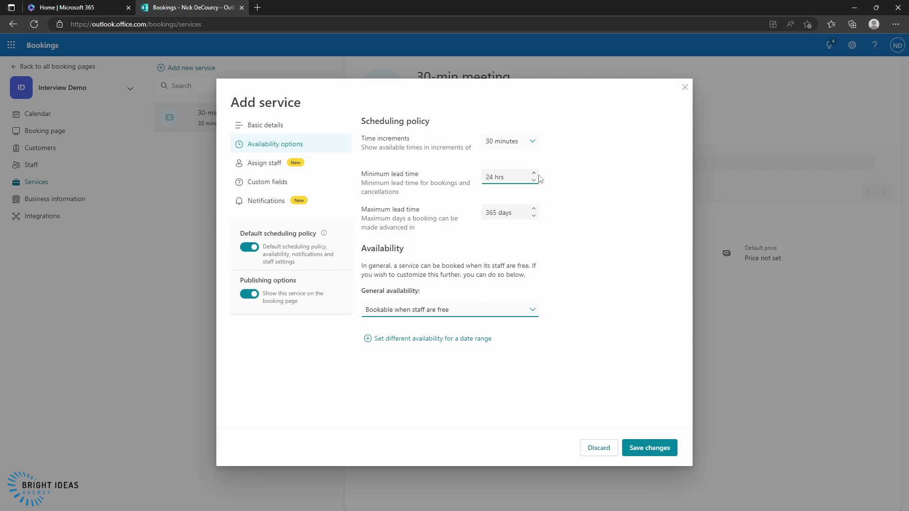
click(506, 181)
click(512, 213)
triple_click(515, 213)
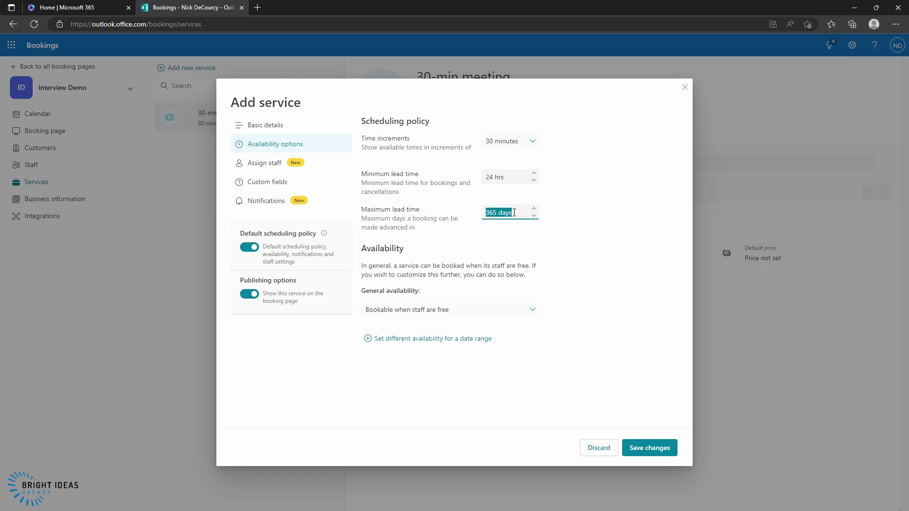
text(30 days)
key(Tab)
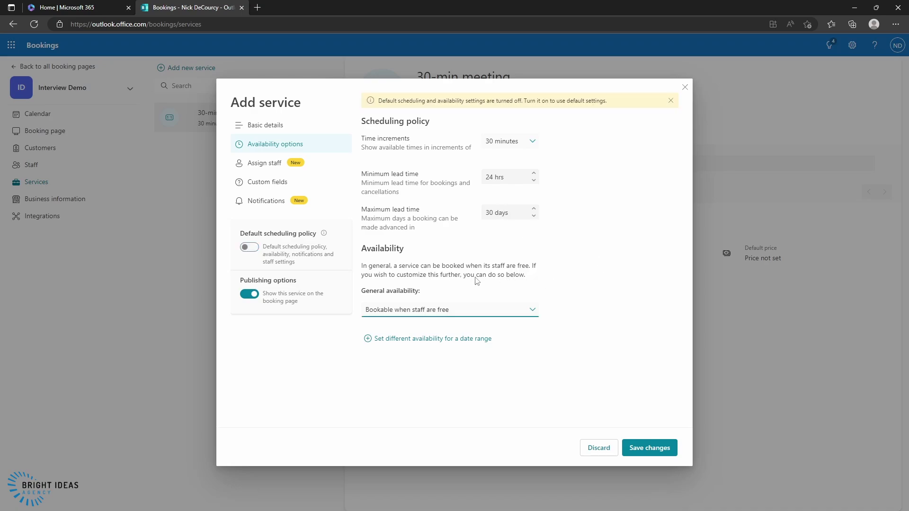
- Make the service not bookable by default, except for the 3/3/2023–3/17/2023 date range
click(412, 313)
click(389, 348)
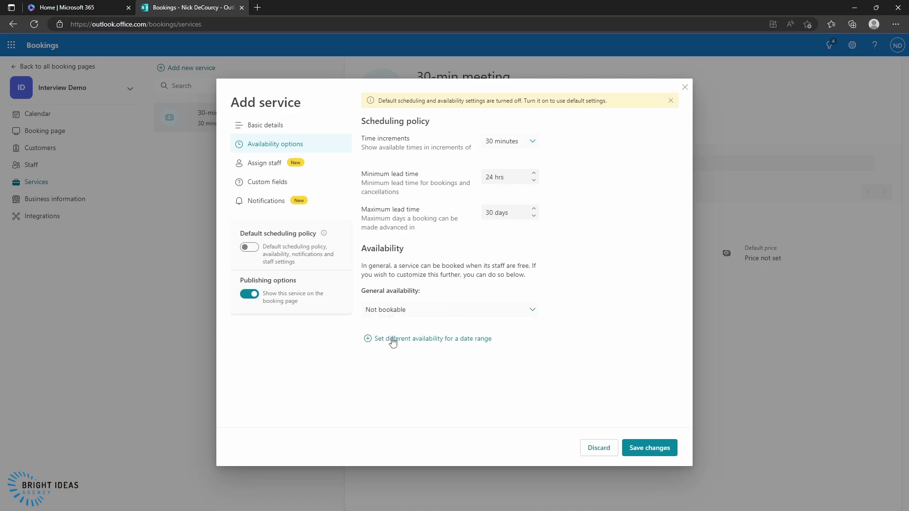
click(391, 340)
scroll(528, 326, down, 1)
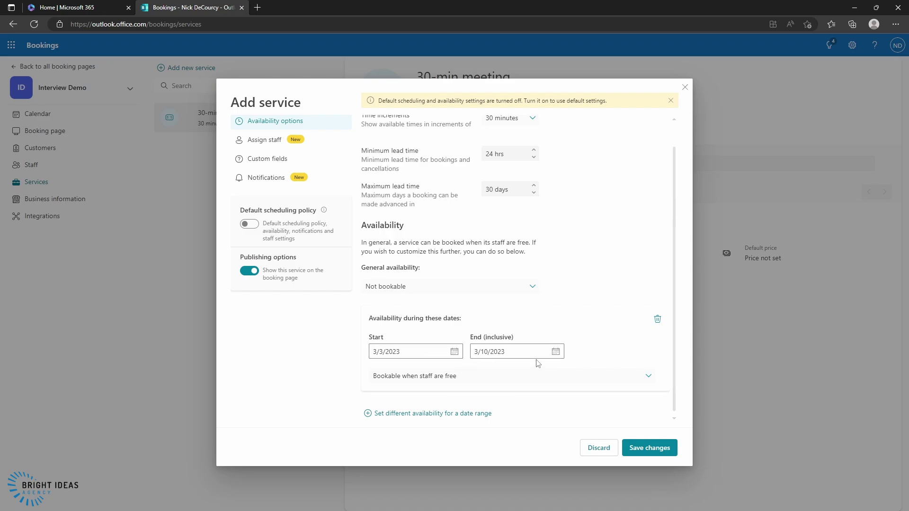
click(555, 351)
click(547, 427)
- Require multiple staff, hide staff names from customers, and assign two staff members
click(264, 141)
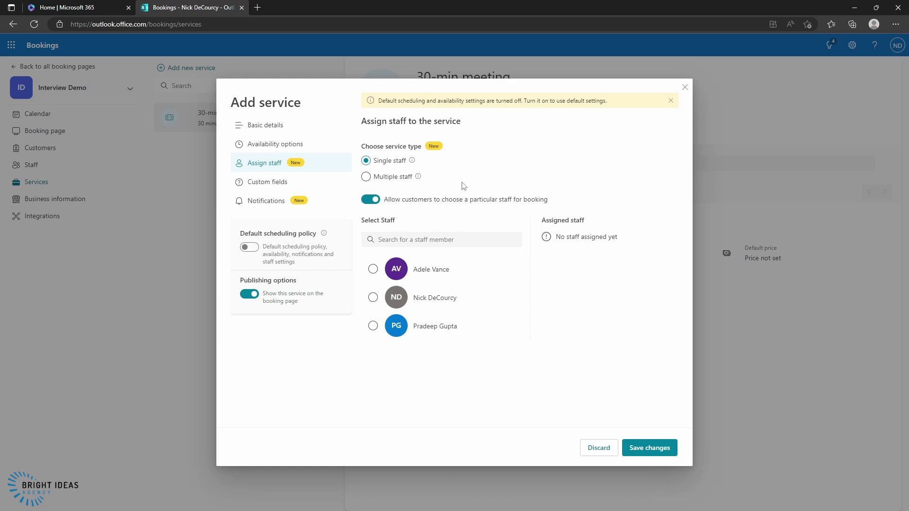
click(366, 178)
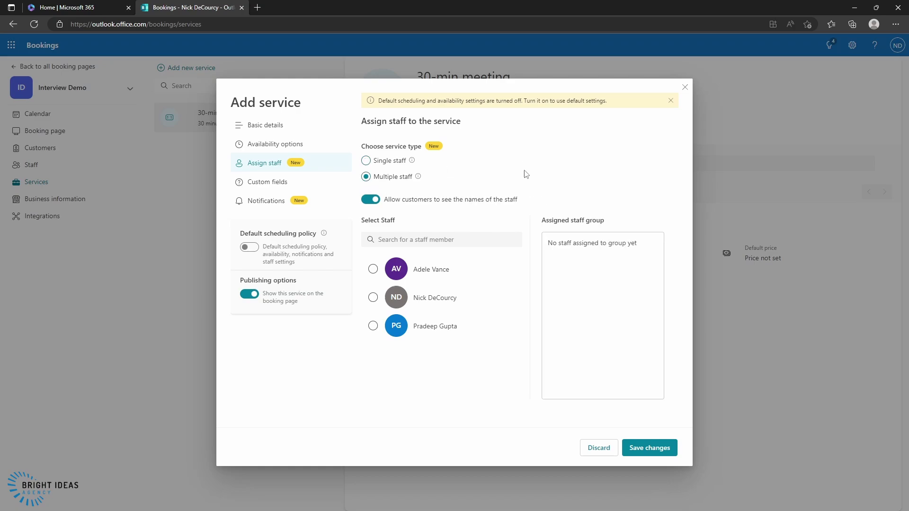
click(375, 199)
click(373, 269)
click(376, 326)
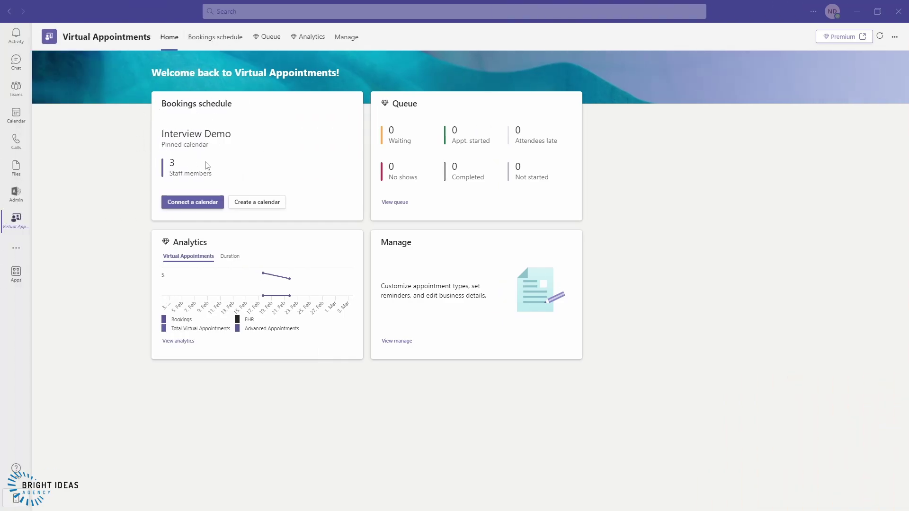
- Check the Bookings staff schedule, then the booking queue, in Teams Virtual Appointments
click(217, 37)
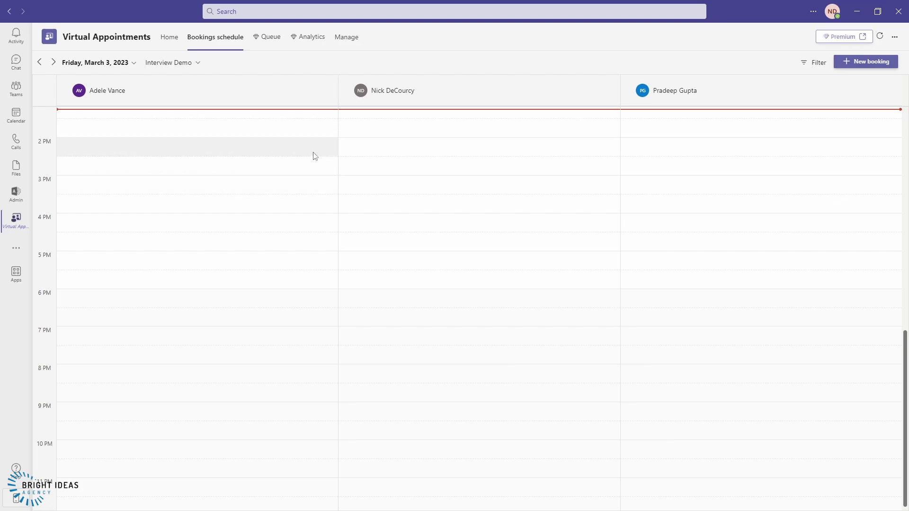
click(266, 38)
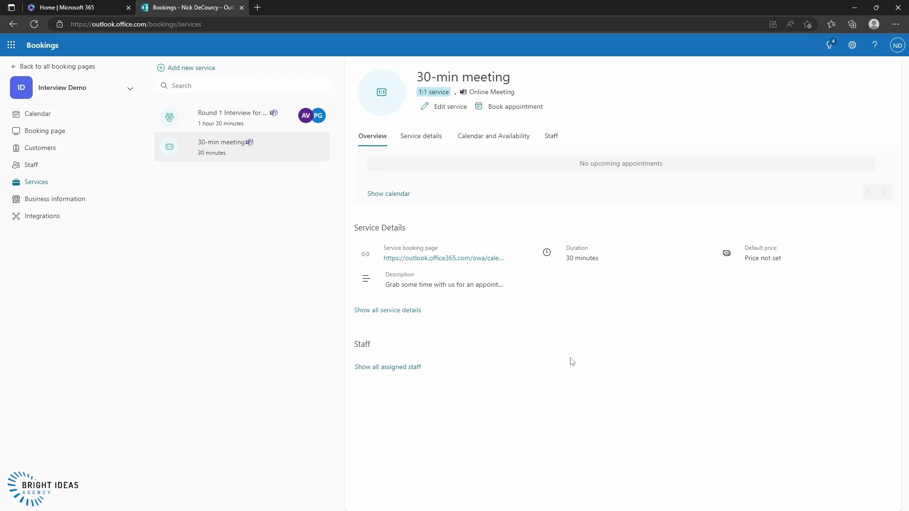
- Copy the booking page link for the Round 1 Interview for Sales Executive service
click(216, 122)
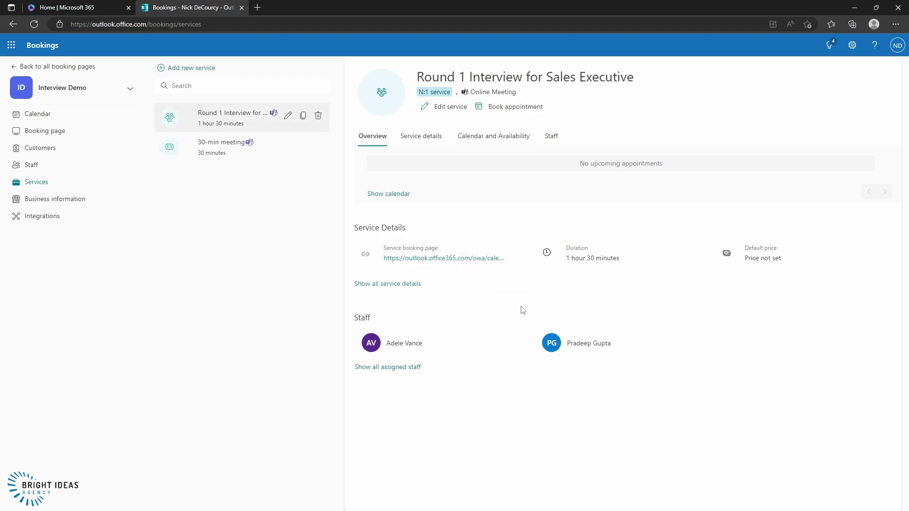
mouse_move(495, 264)
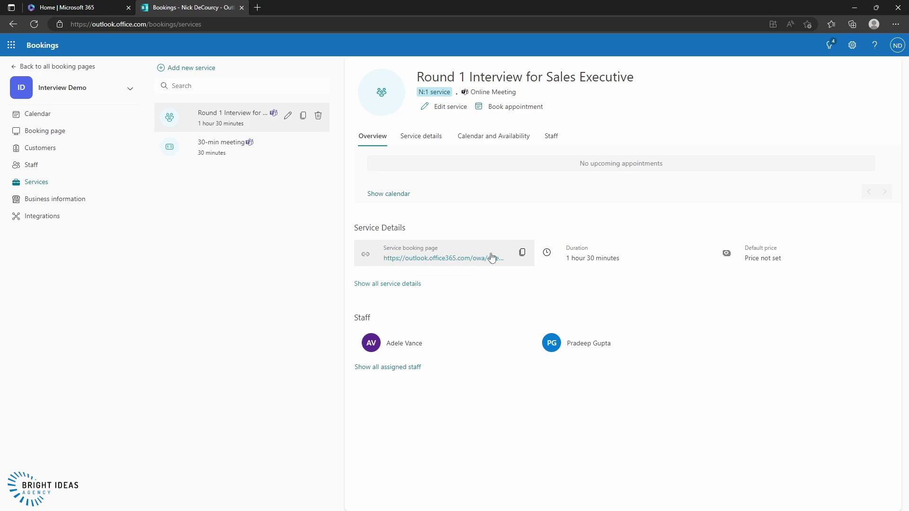
click(522, 252)
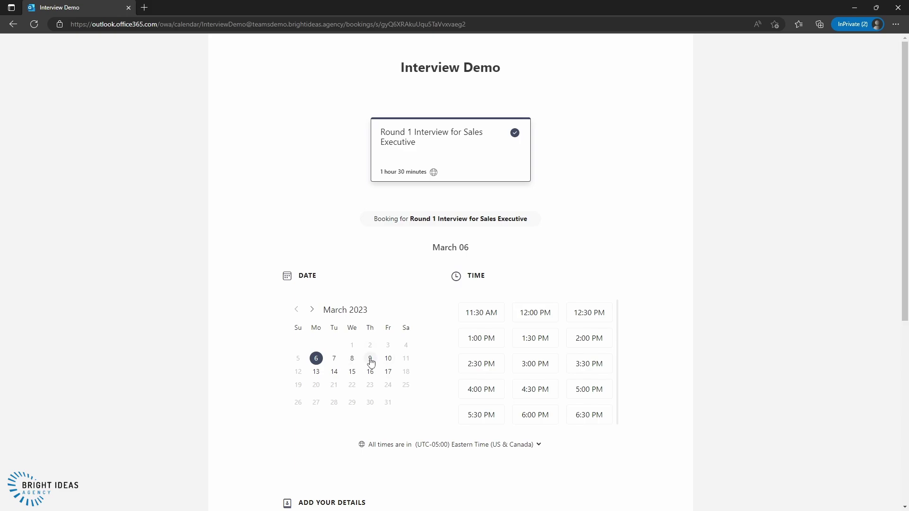
- Book the interview for March 9 at 1:30 PM with the customer's name and e-mail
click(370, 359)
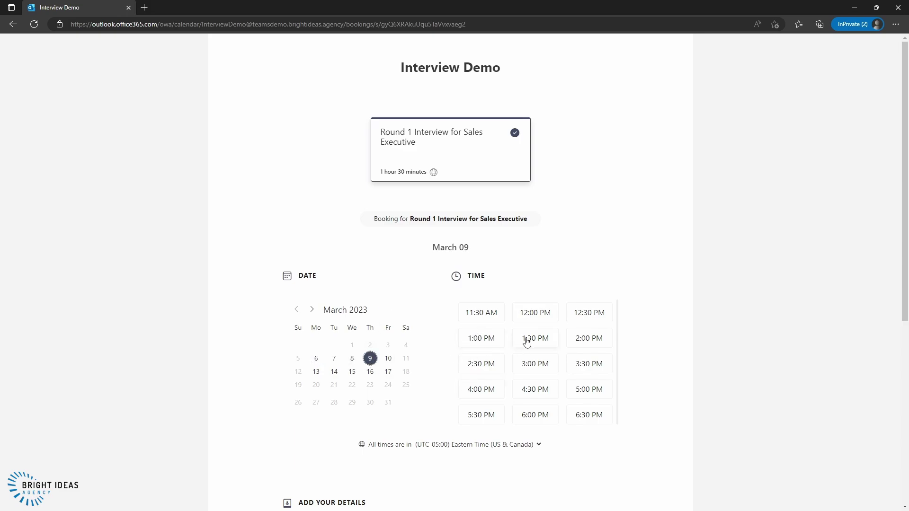
click(525, 341)
scroll(430, 425, down, 5)
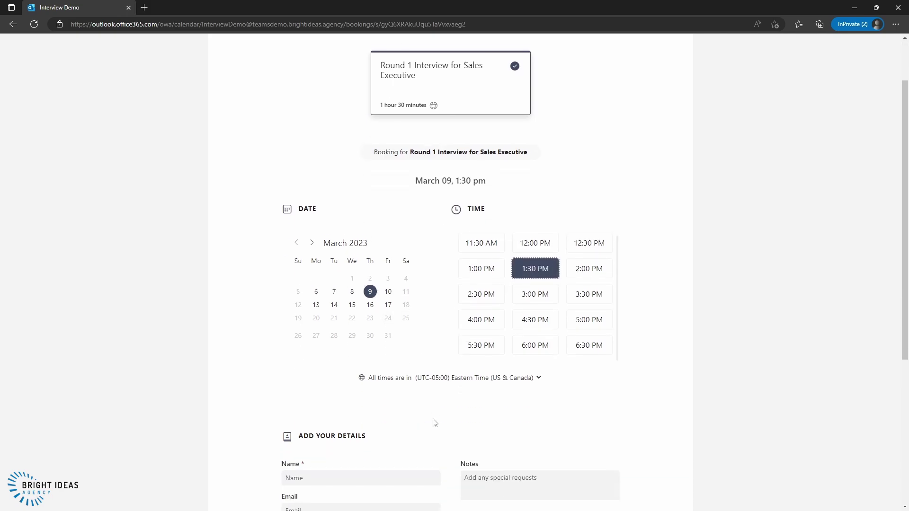
click(368, 258)
text(N D)
key(Tab)
key(Tab)
click(450, 392)
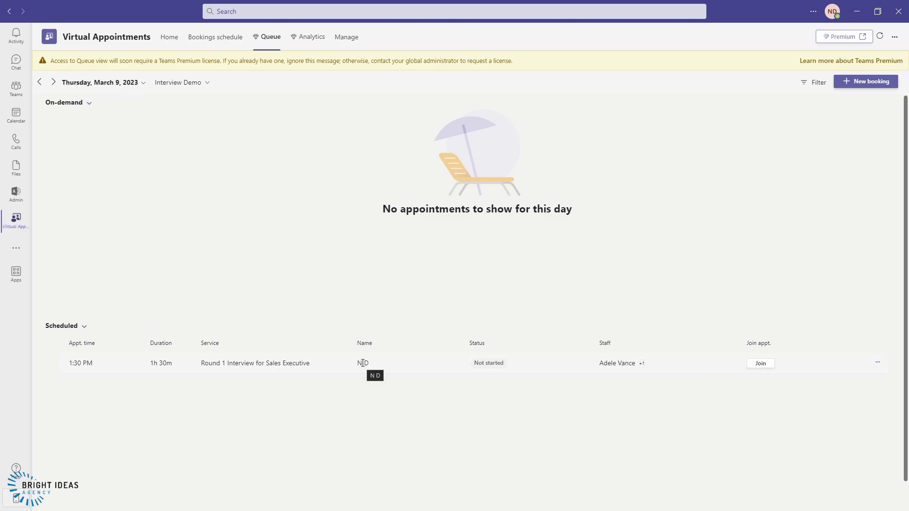
- Open the Bookings staff schedule showing the 1:30 PM Round 1 interview on March 9
click(210, 42)
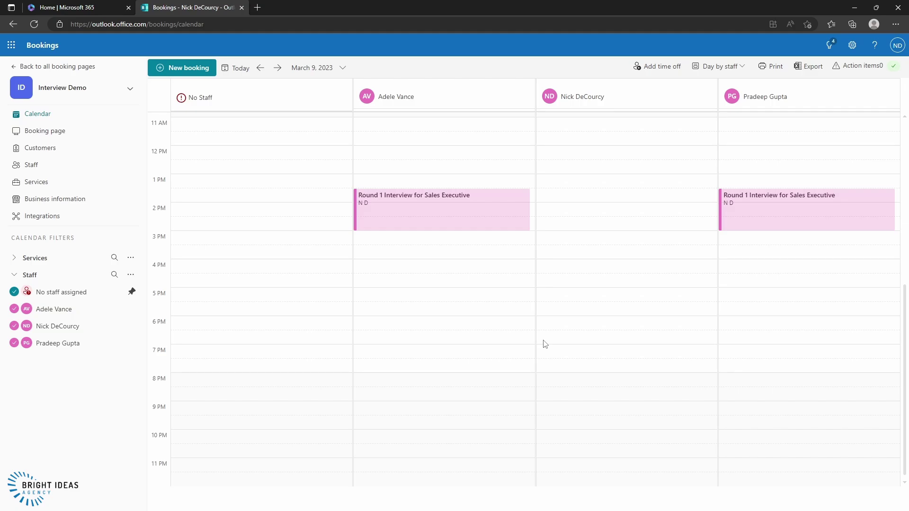
- Advance the staff calendar one day to March 10, 2023
click(277, 68)
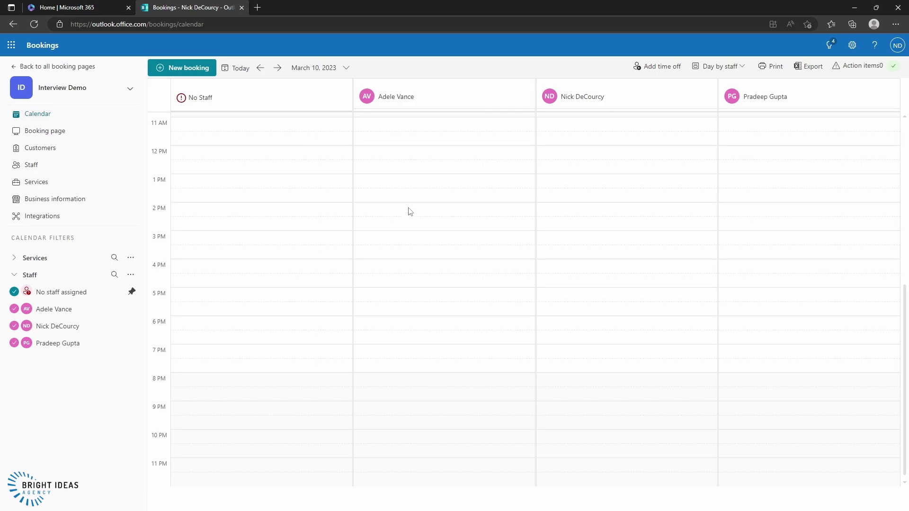
scroll(426, 229, up, 2)
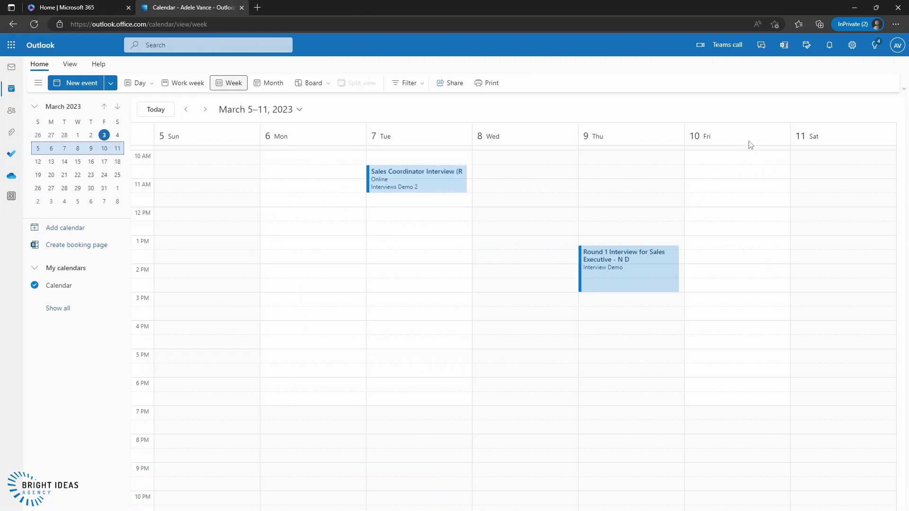
- Create and save an all-day 'PTO' event on Friday, March 10, shown as Busy
click(742, 138)
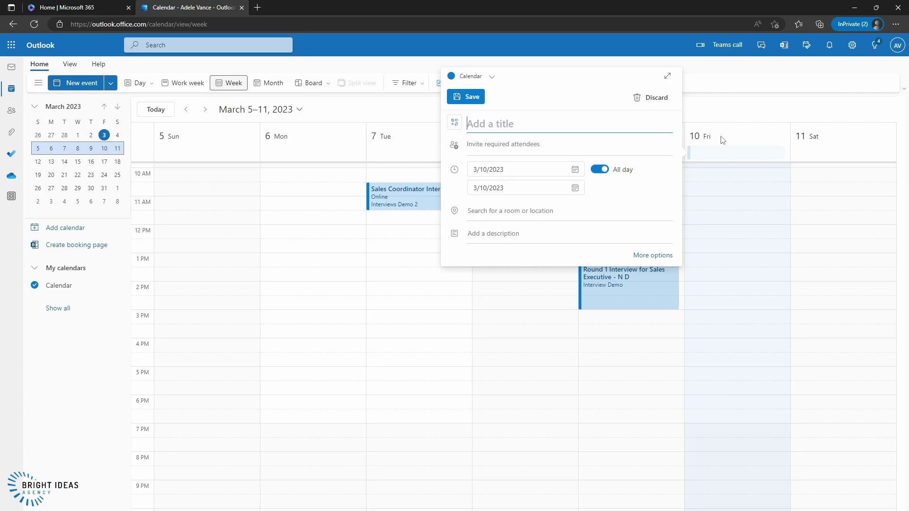
text(PTO)
click(655, 255)
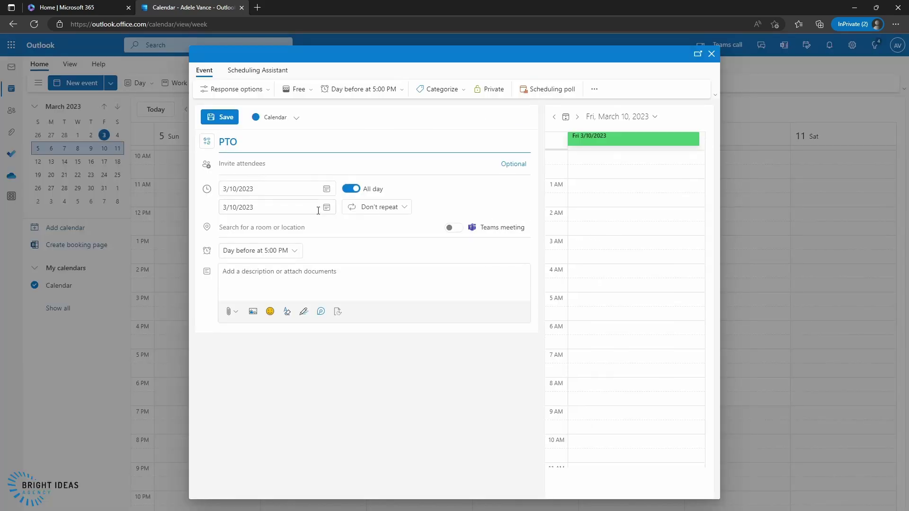
click(311, 91)
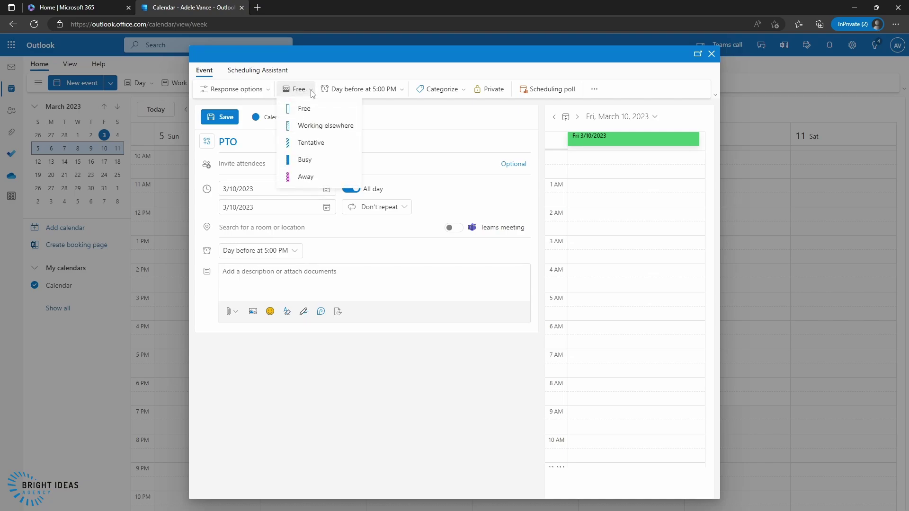
click(305, 160)
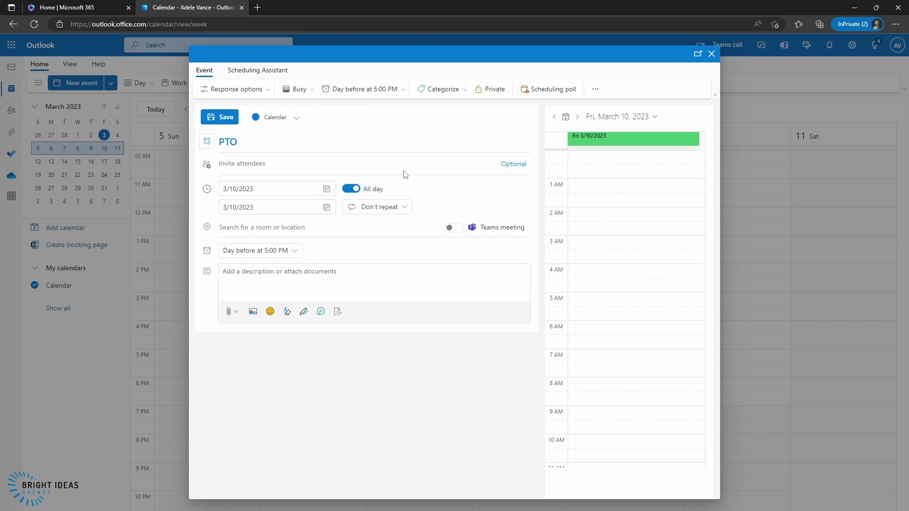
click(223, 117)
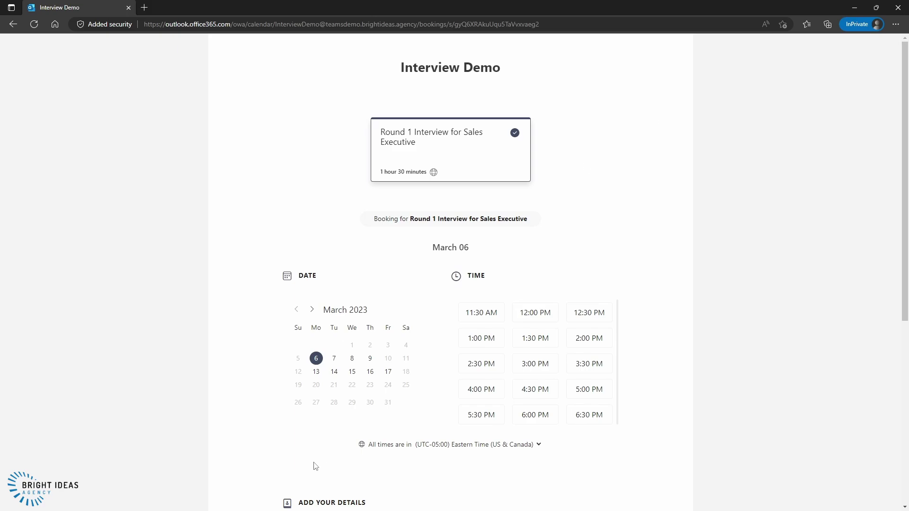
- Compare open booking-page slots on March 10, 17 and 9, confirming March 10 has none
click(388, 359)
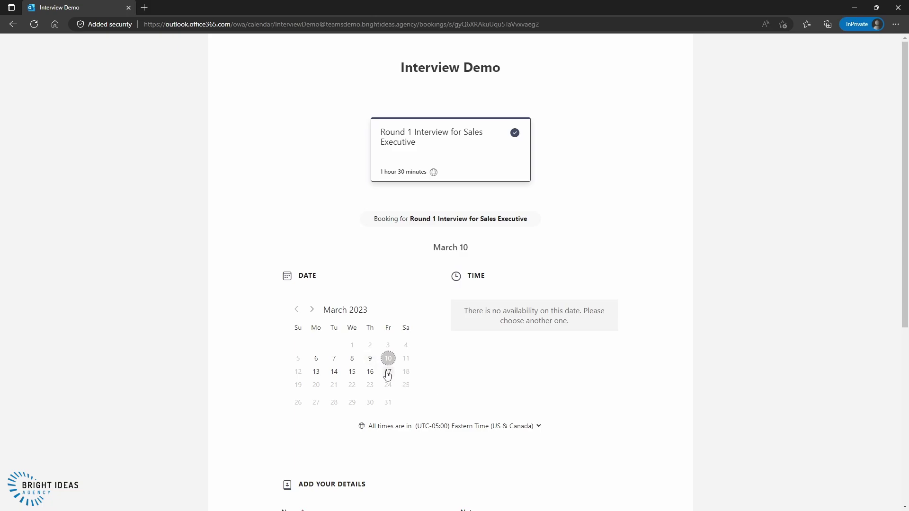
click(387, 372)
click(369, 361)
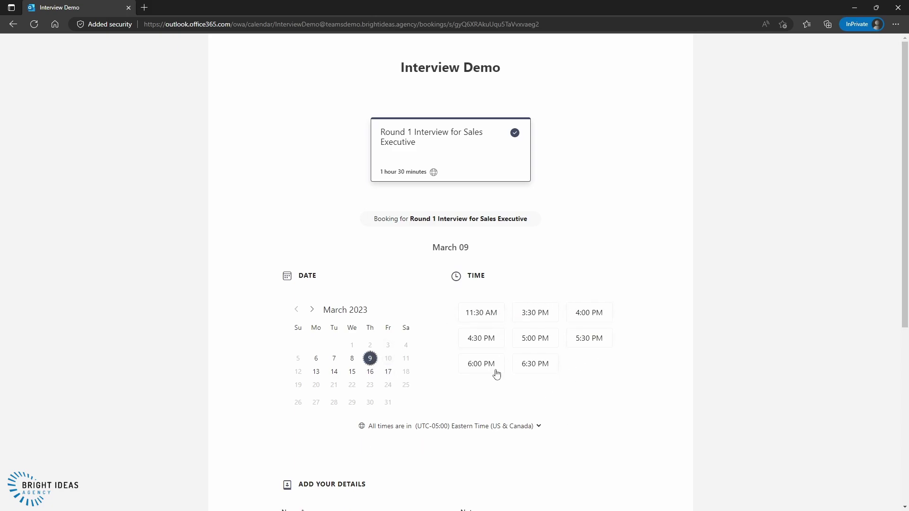
click(387, 359)
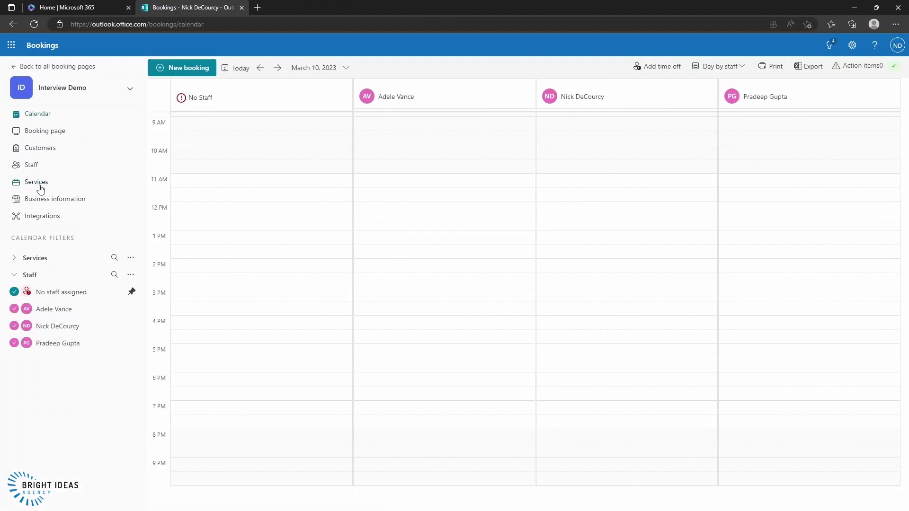
- Open Round 1 Interview for Sales Executive from the Services list in Edit service
click(38, 184)
click(288, 117)
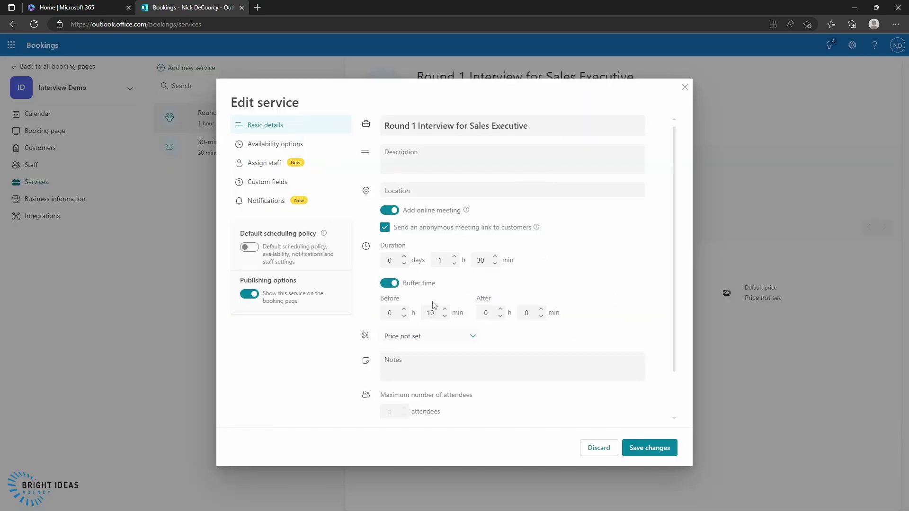